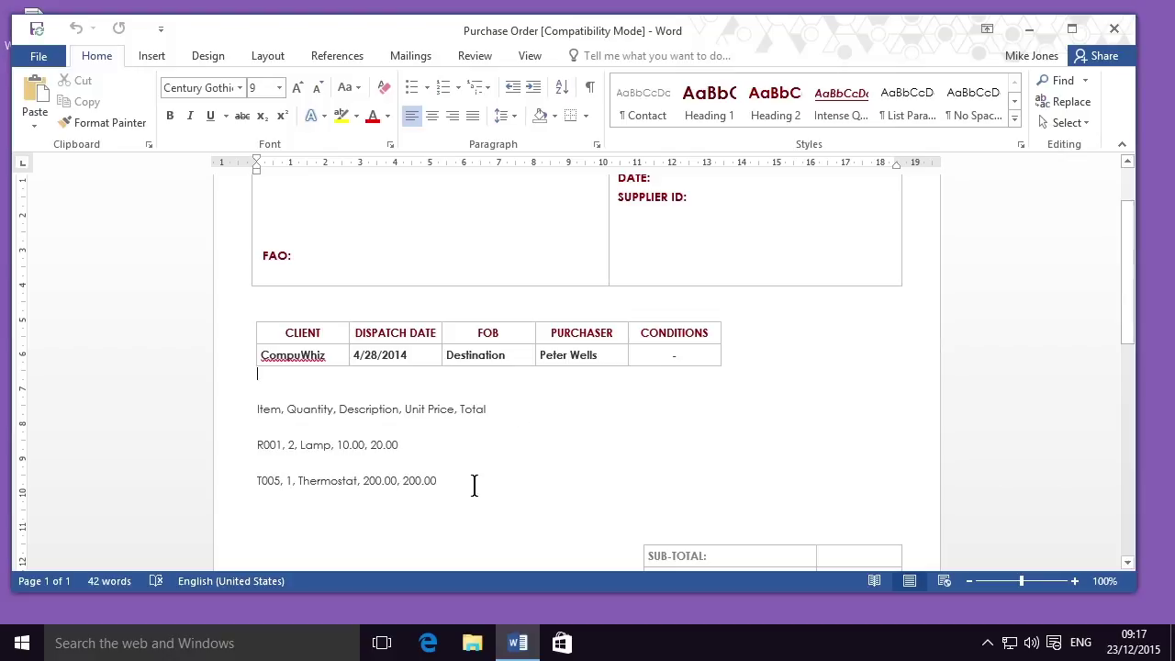
Insert an empty 5-column, 3-row table between the item lines and the totals block.
left_click_drag(474, 485, 234, 412)
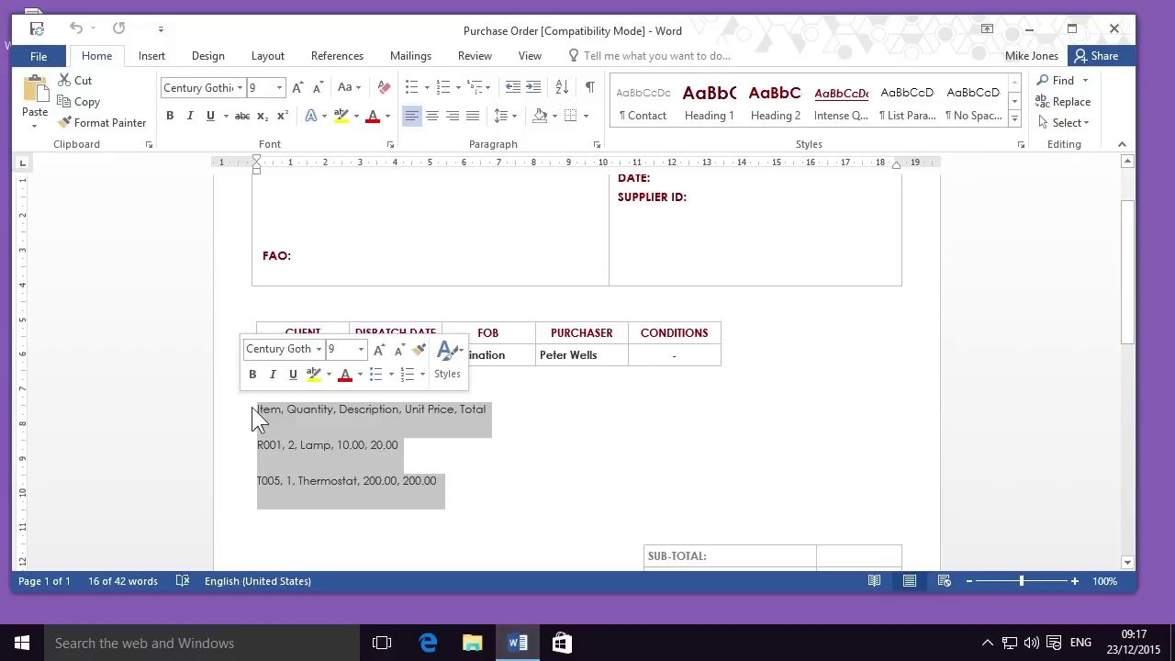
left_click(466, 504)
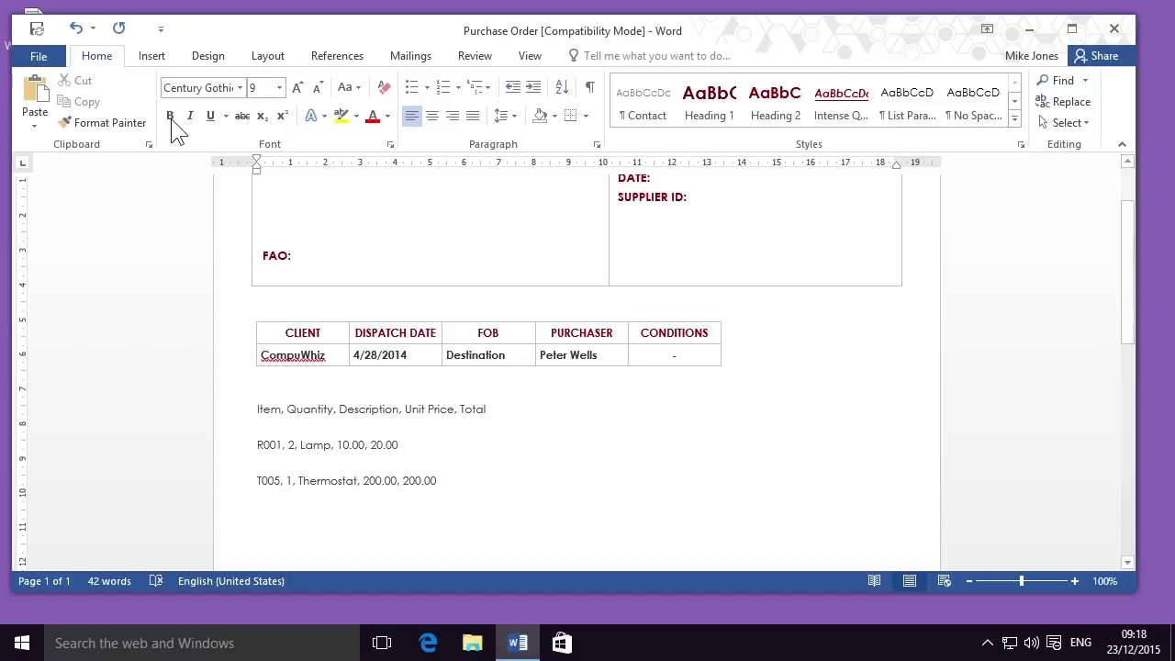
left_click(151, 57)
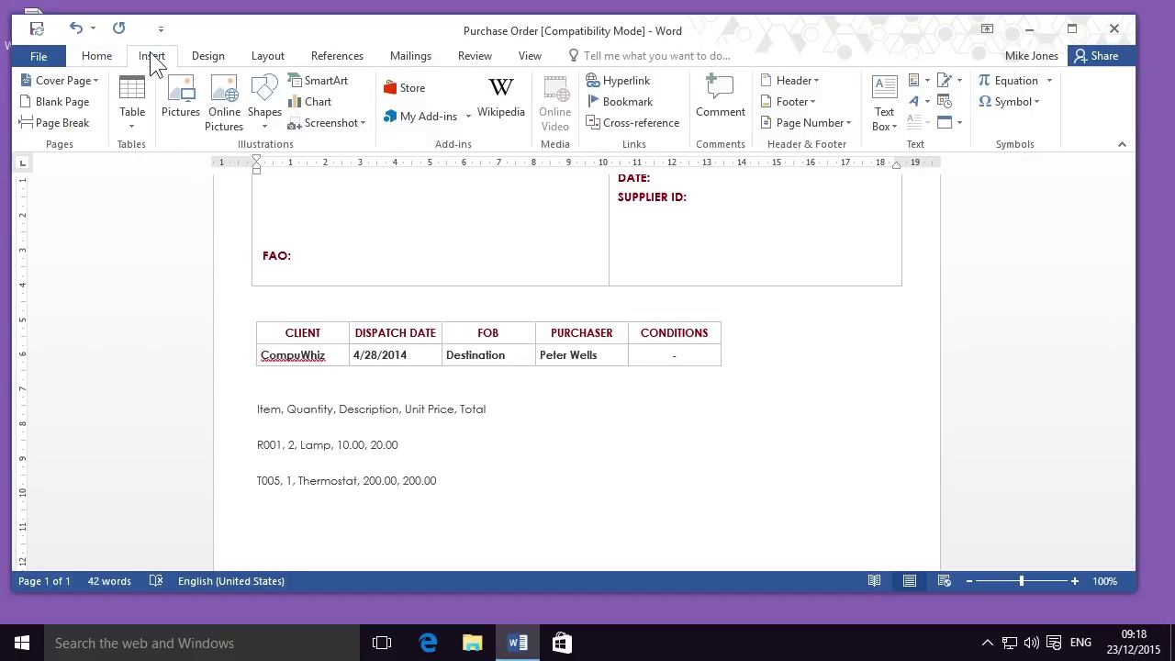
left_click(144, 121)
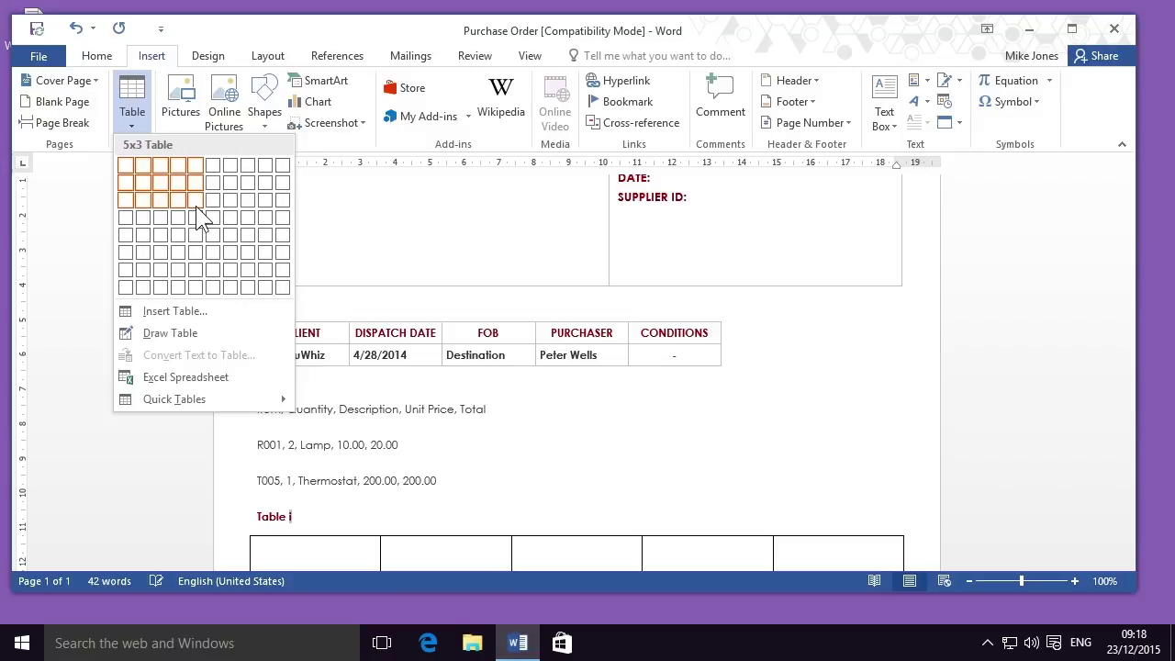
key("Escape")
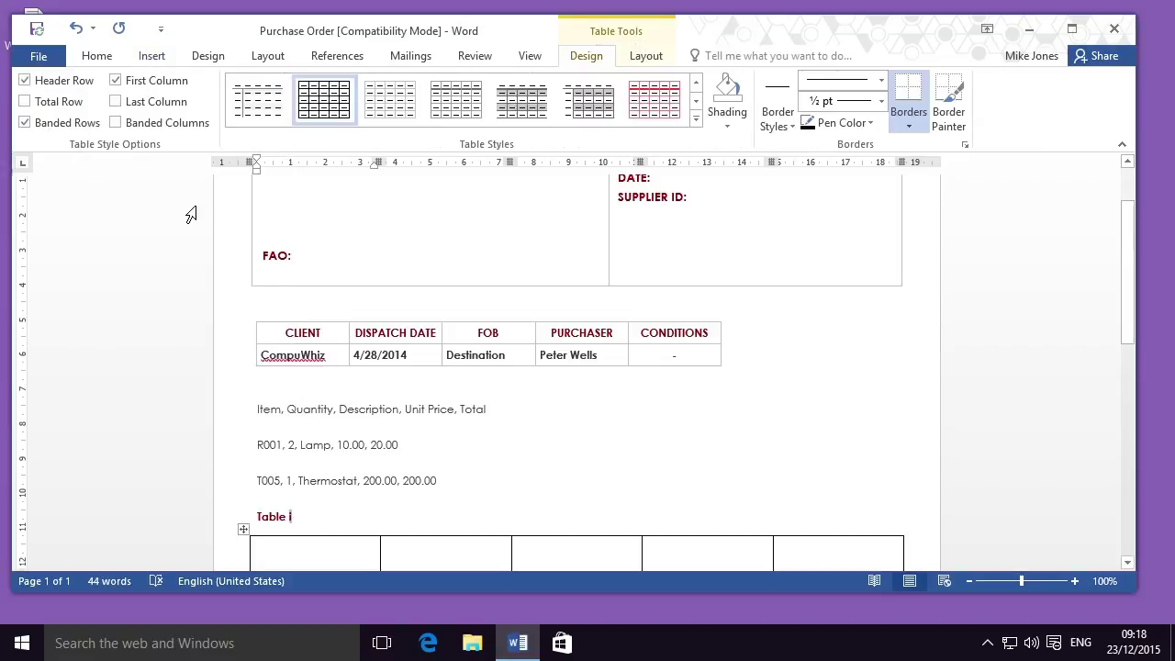
scroll(191, 215, "down", 5)
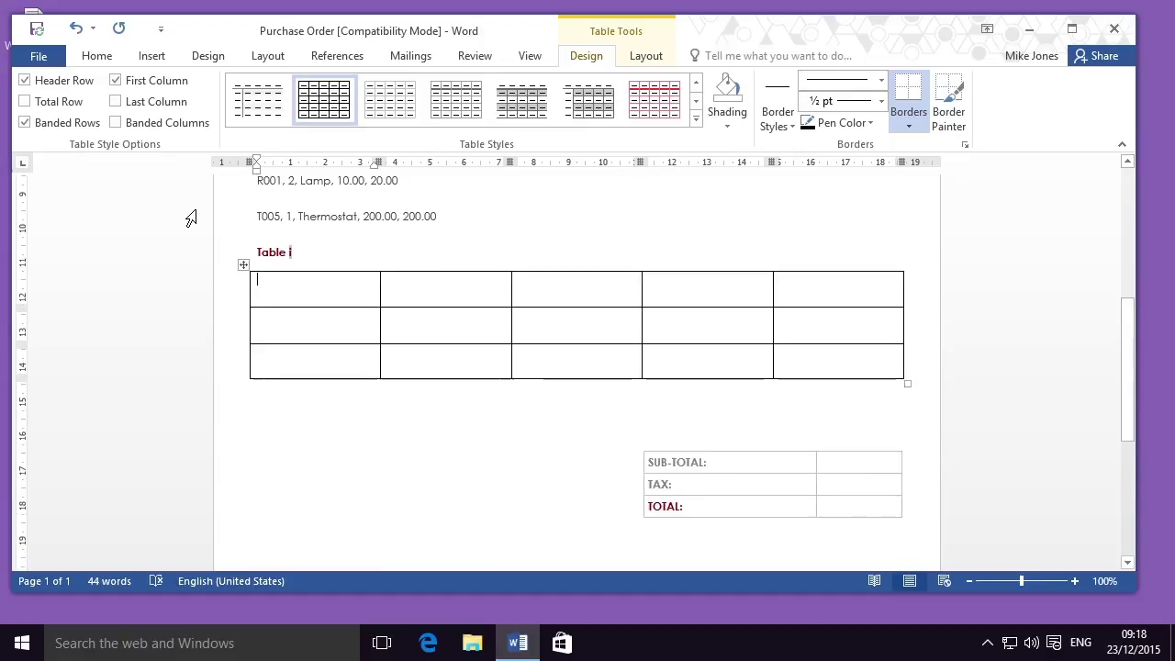
Type the headers Item, Quantity, Description, Unit Price and Total in the first row.
scroll(191, 218, "up", 1)
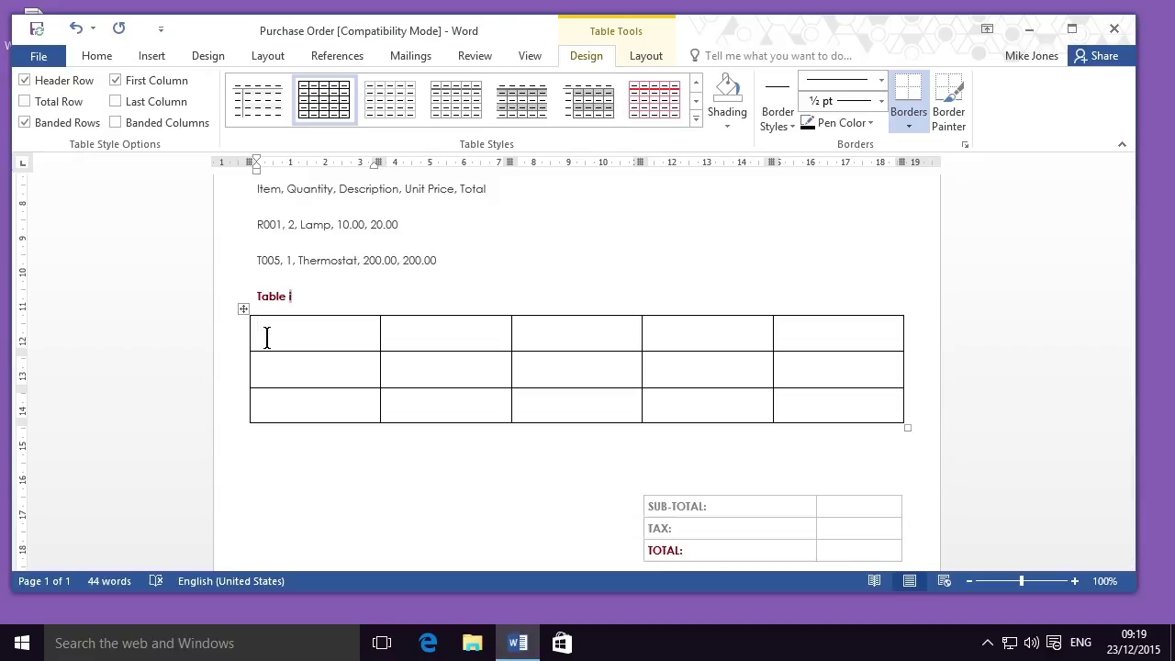
type("Item")
key("Tab")
type("Quantity")
key("Tab")
type("Description")
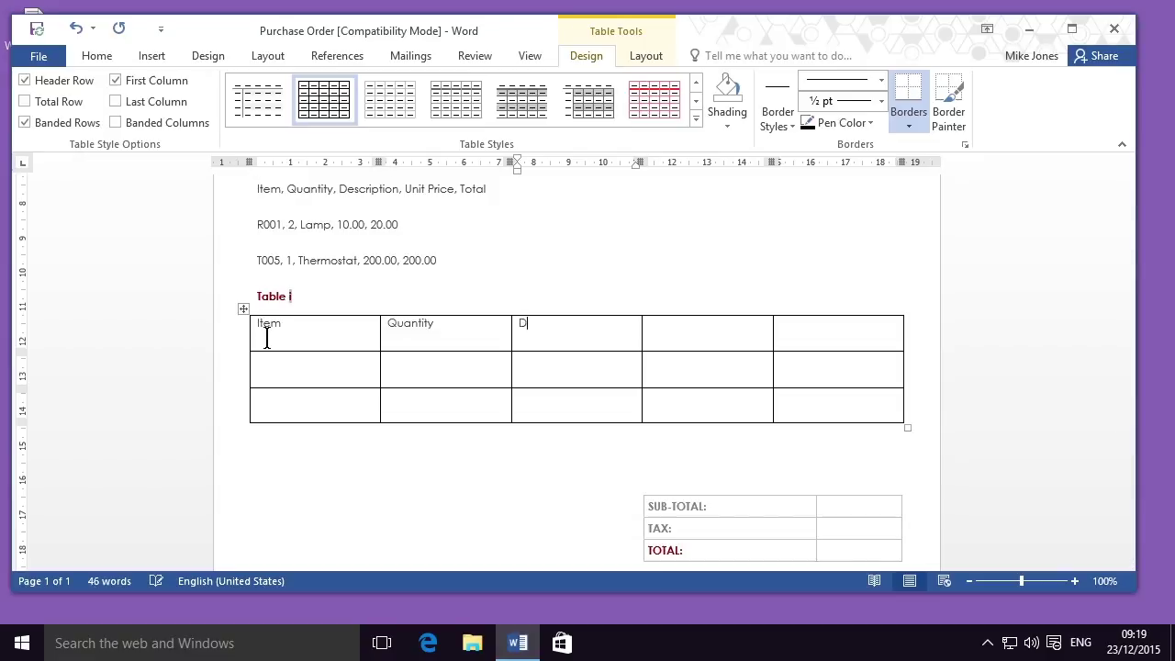
key("Tab")
type("Unit Price")
key("Tab")
type("Total")
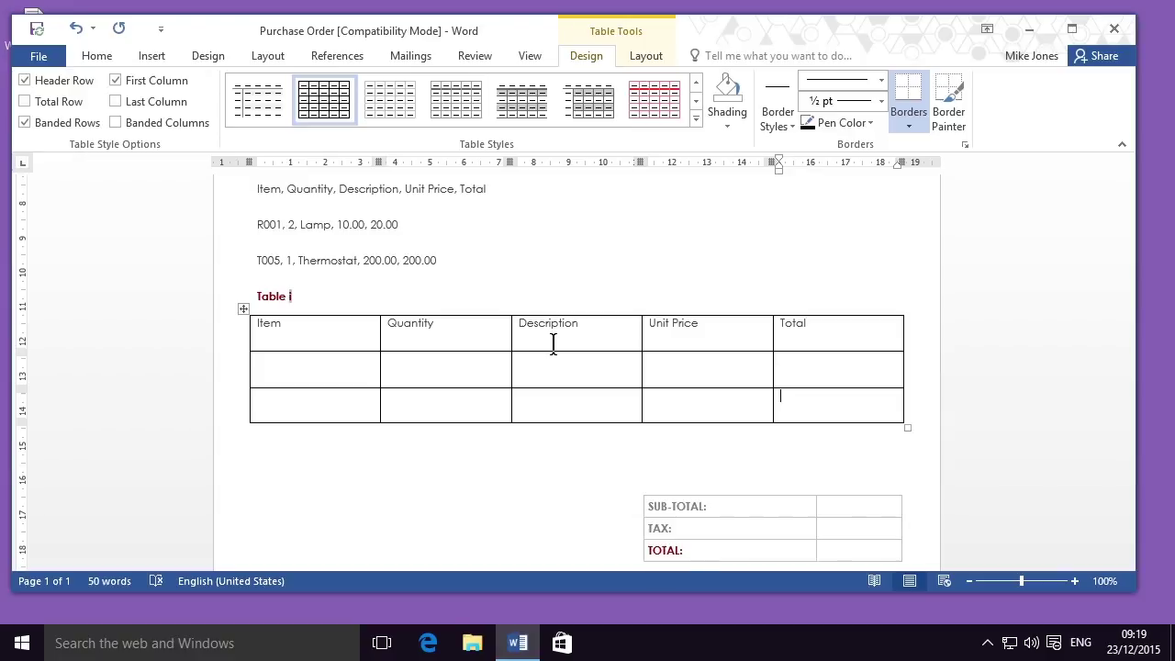
Fill the second row with R001, 2, Lamp, 10.00 and 20.00.
key("Left")
key("Left")
key("Left")
key("Right")
left_click(350, 362)
type("R001")
key("Tab")
type("2")
key("Tab")
type("Lamp")
key("Tab")
type("10")
type(".")
type("00")
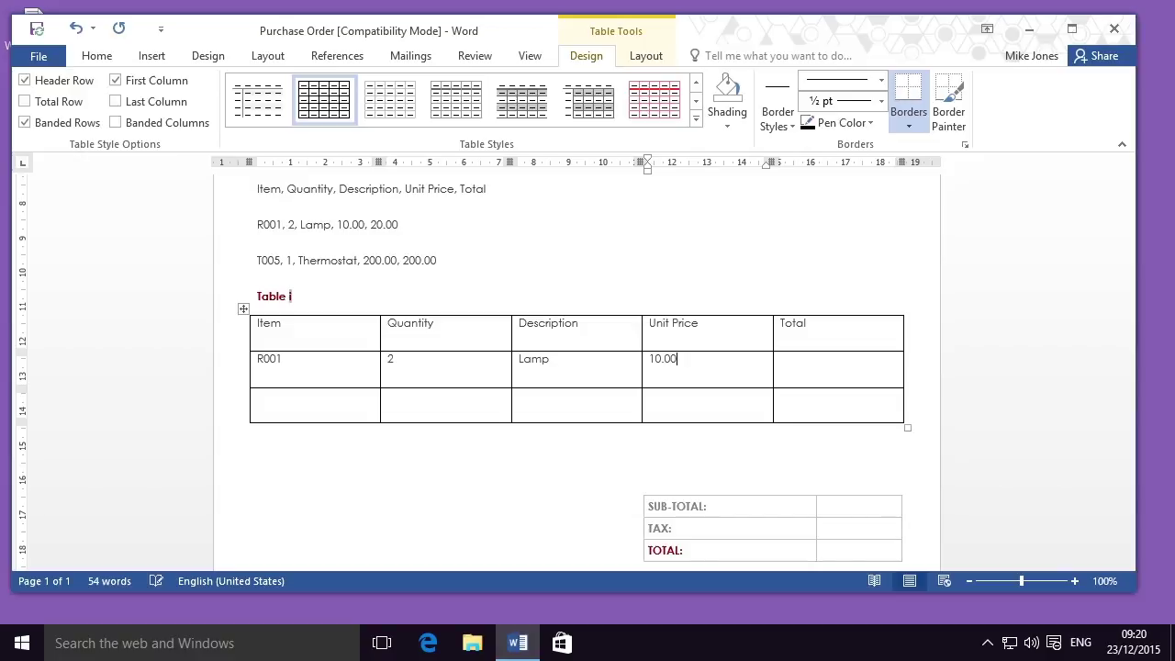
key("Tab")
type("20.00")
Fill the third row with T005, 1, Thermostat, 200.00 and 200.00.
key("Left")
key("Left")
key("Left")
key("Left")
type("T005")
key("Tab")
type("1")
key("Tab")
type("The")
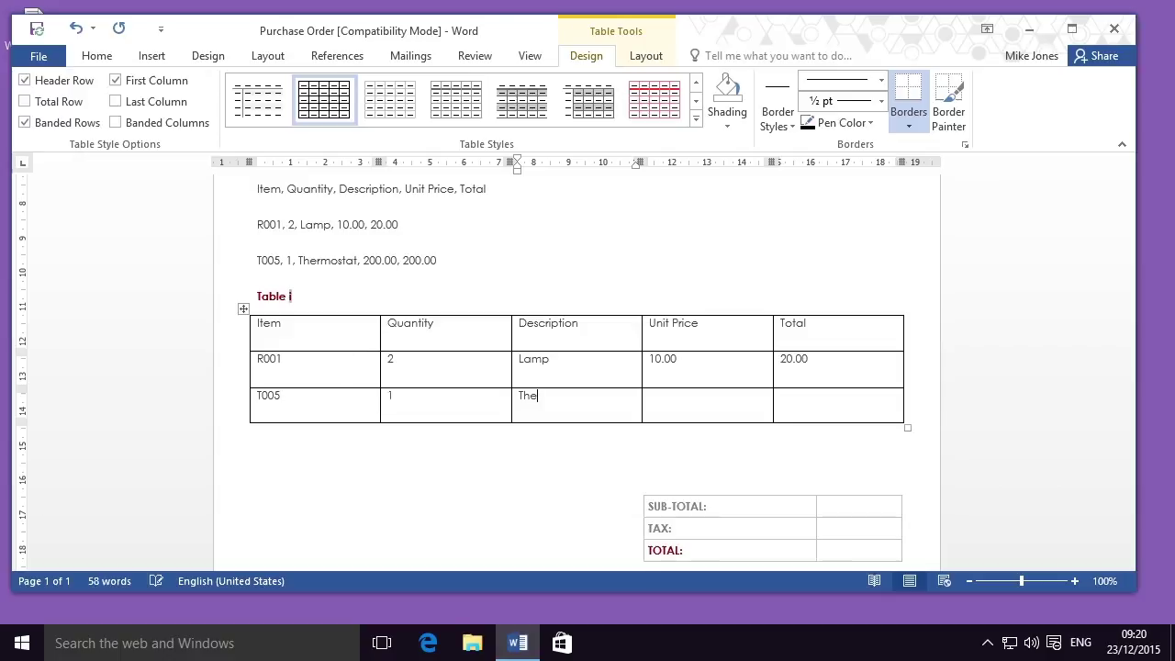
type("rmostat")
key("Tab")
type("200.00")
key("Tab")
type("200.00")
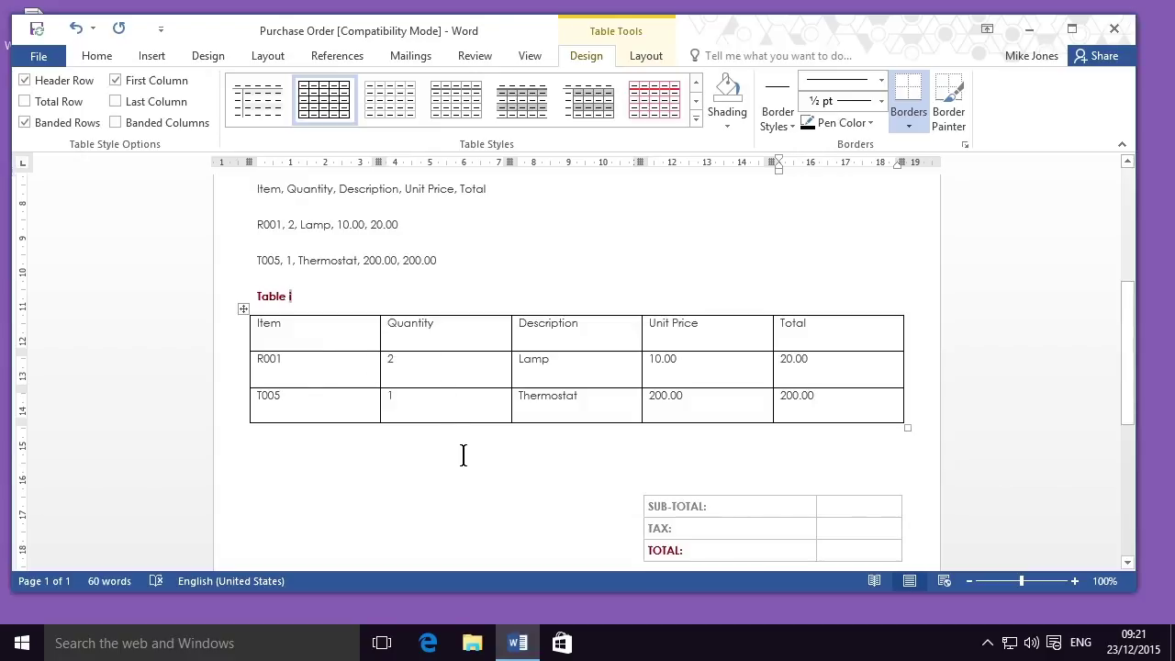
Select the three comma-separated item lines and open the Insert tab's Table menu.
scroll(463, 454, "up", 1)
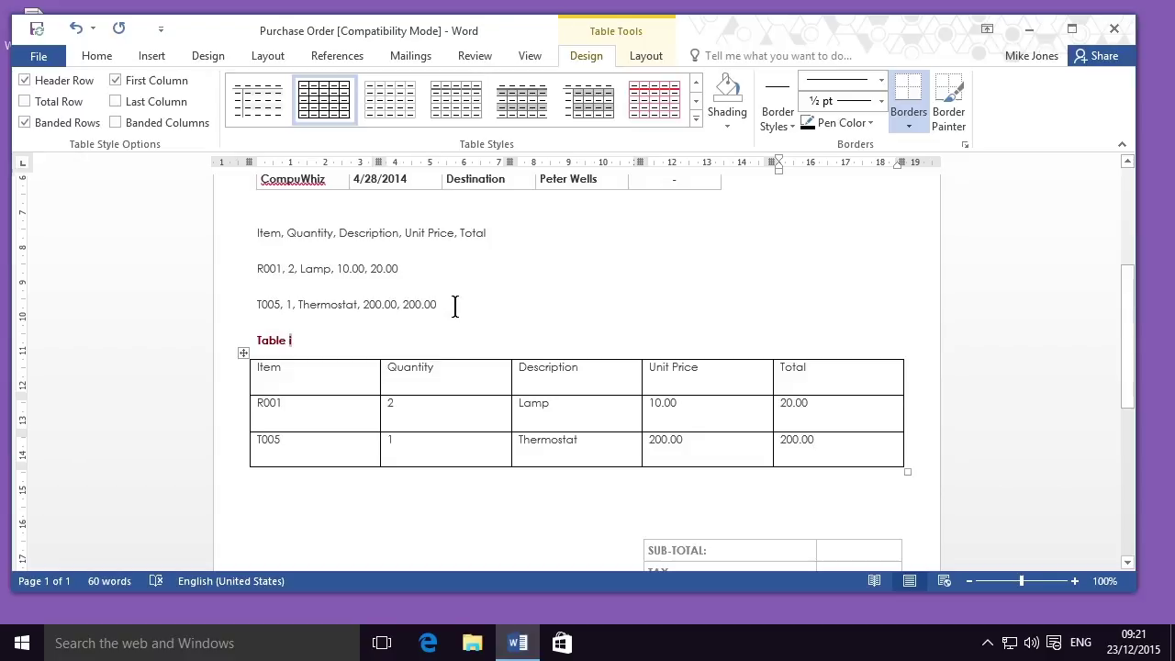
left_click_drag(454, 306, 257, 237)
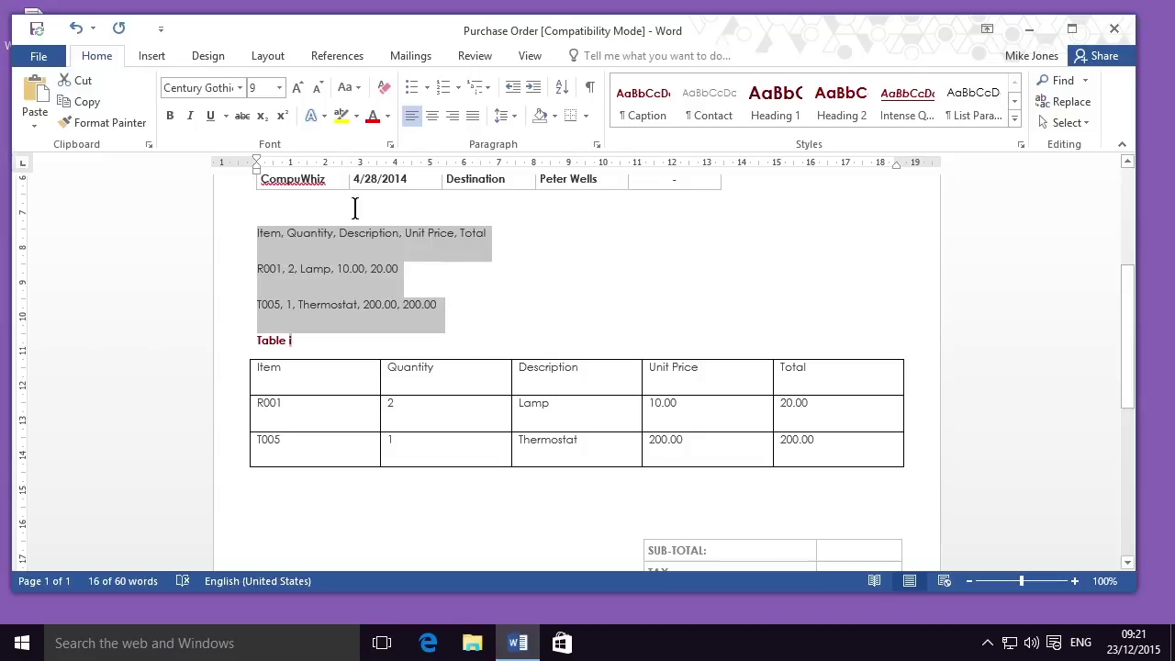
left_click(156, 63)
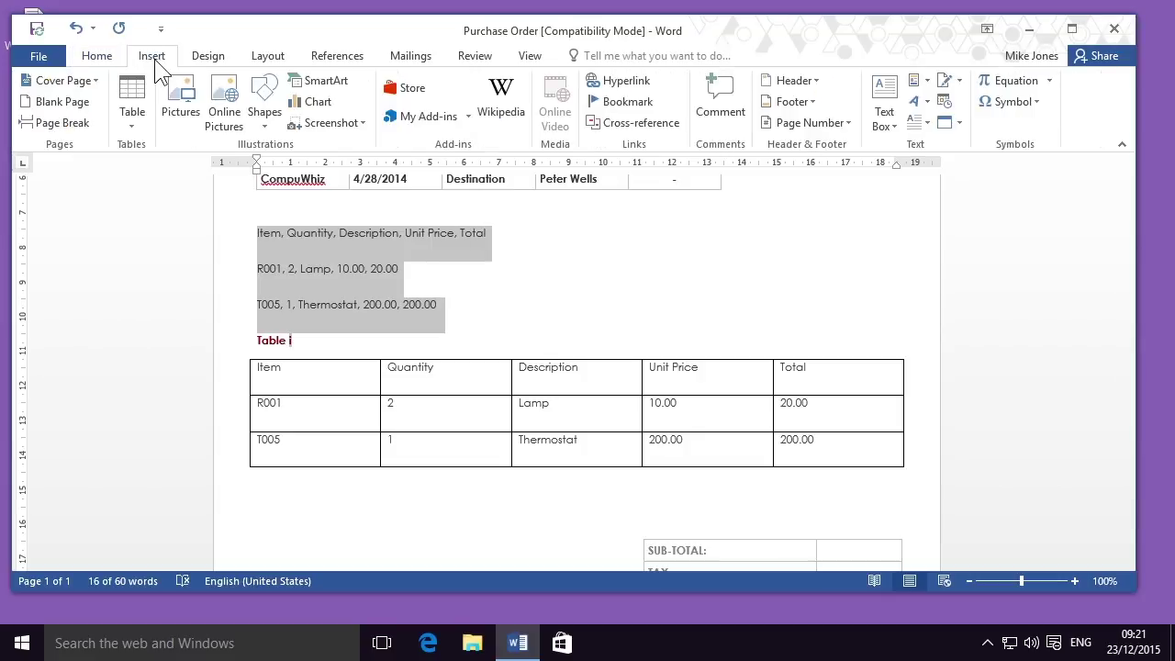
left_click(143, 128)
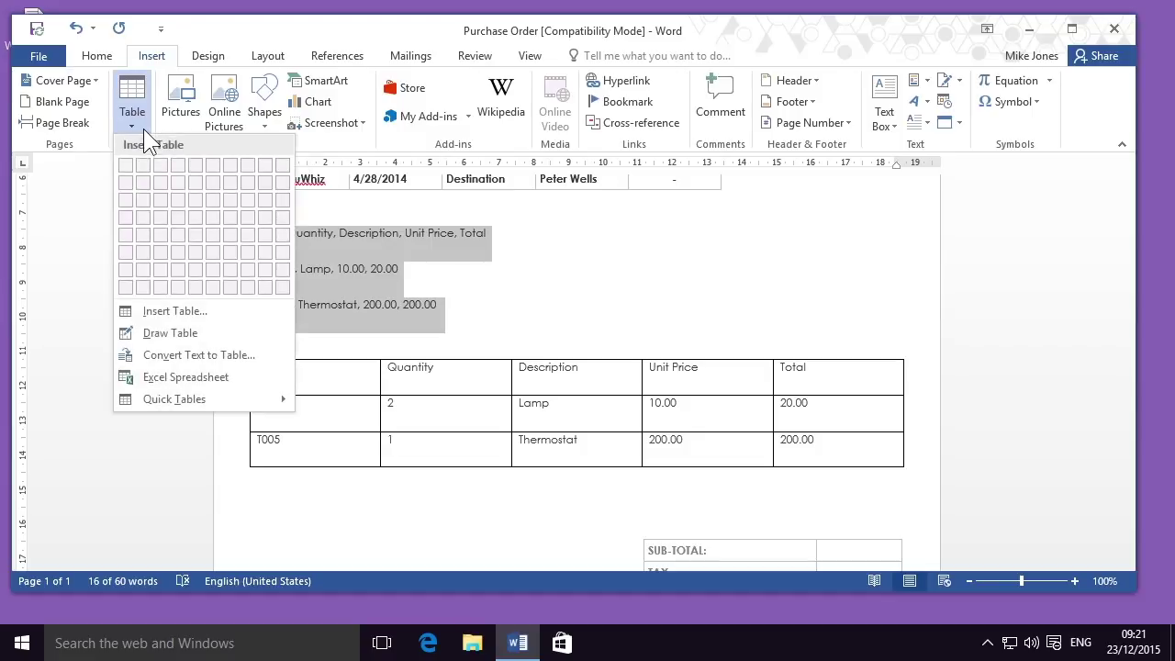
Convert the selected lines to a 5-column, comma-separated table with 2.5 cm fixed column width.
left_click(142, 358)
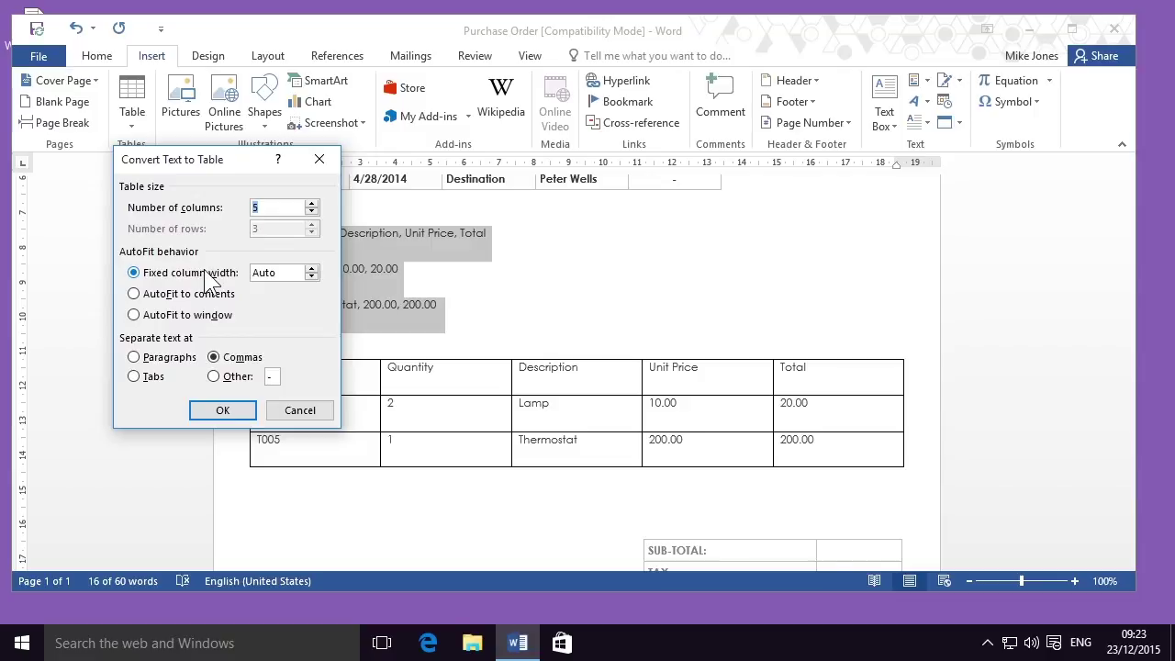
left_click(311, 269)
left_click(311, 269)
left_click_drag(312, 269, 311, 269)
left_click(312, 269)
left_click(311, 269)
left_click(311, 269)
left_click(213, 406)
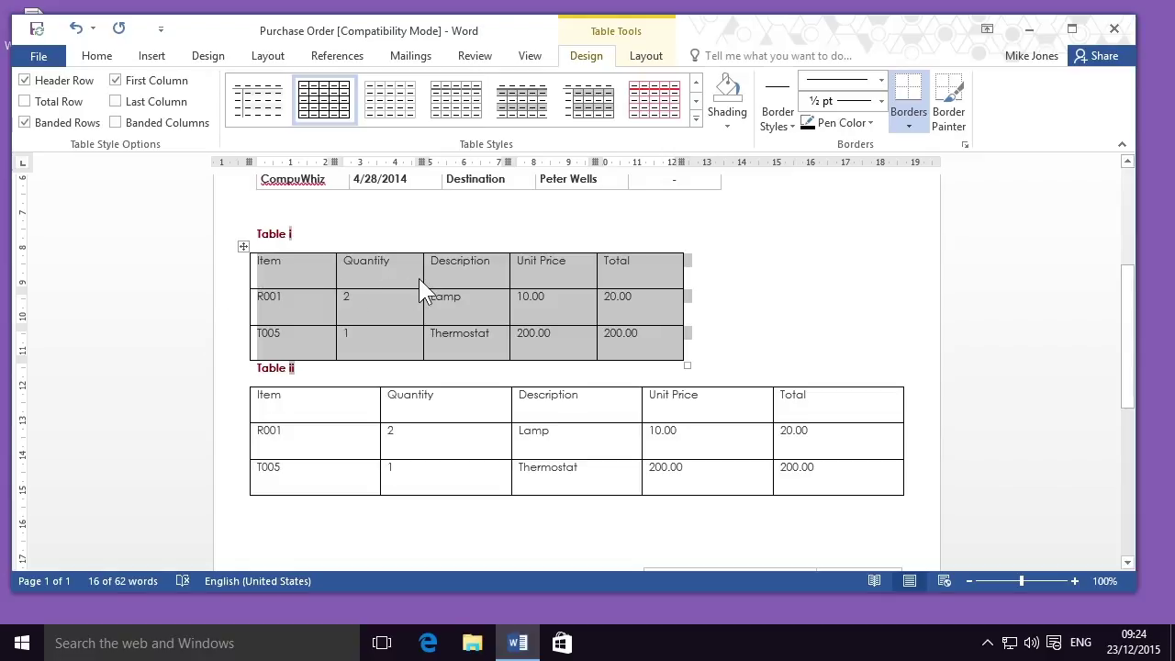
Delete the hand-built Table ii and the empty line left beneath it.
left_click(728, 261)
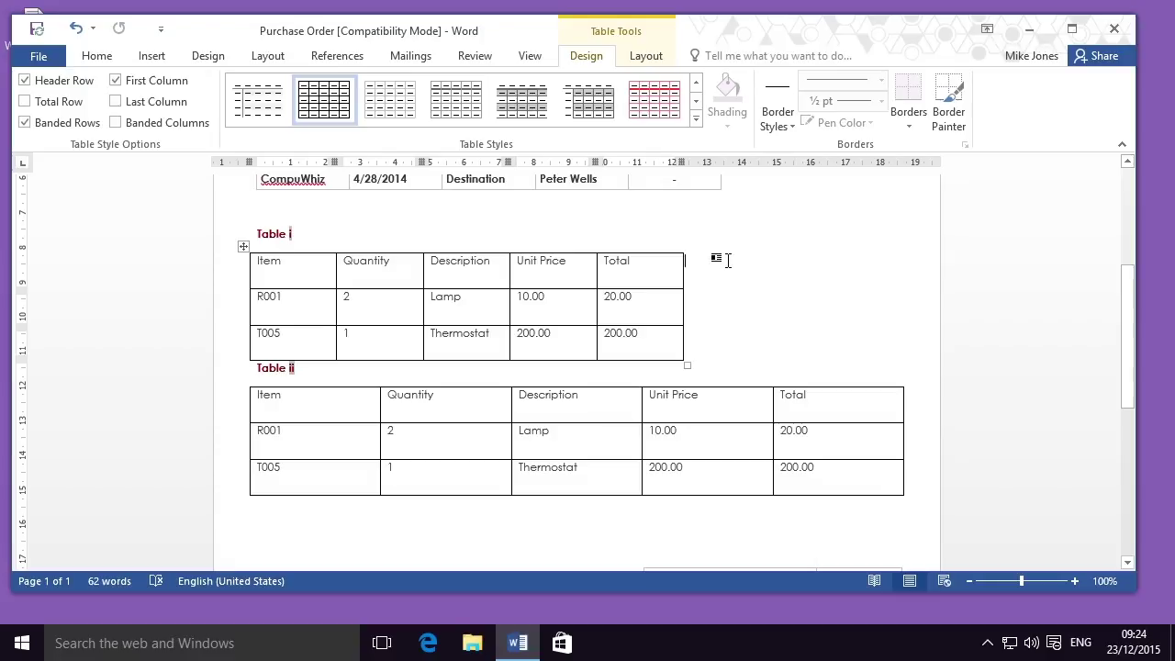
left_click(705, 416)
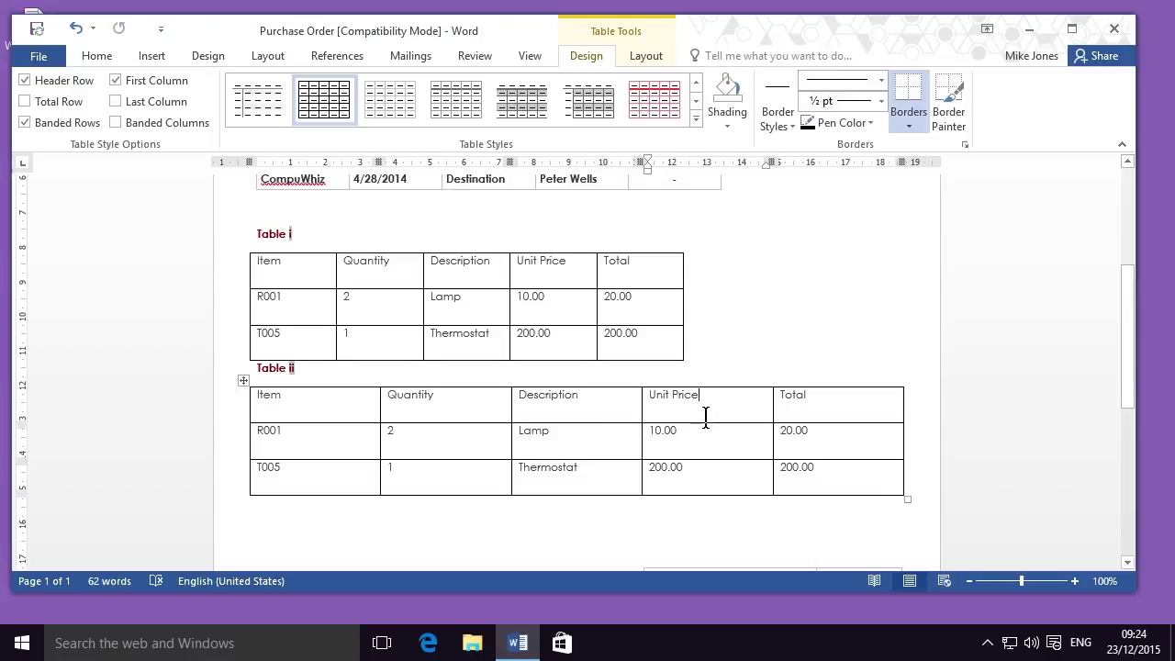
left_click(245, 383)
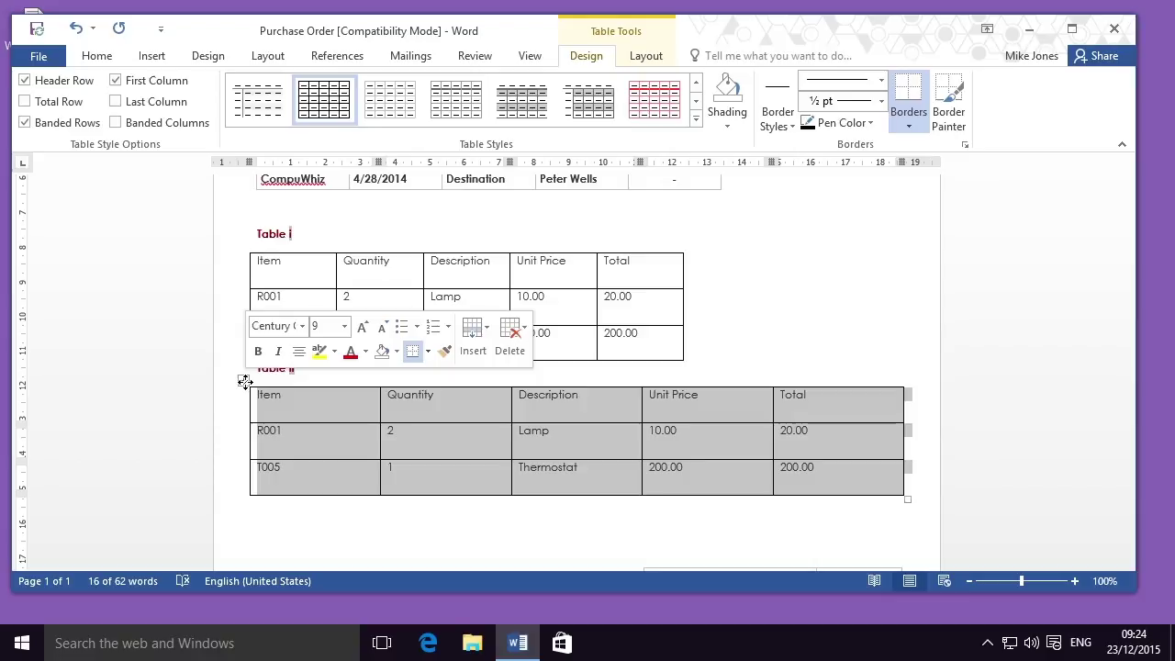
key("BackSpace")
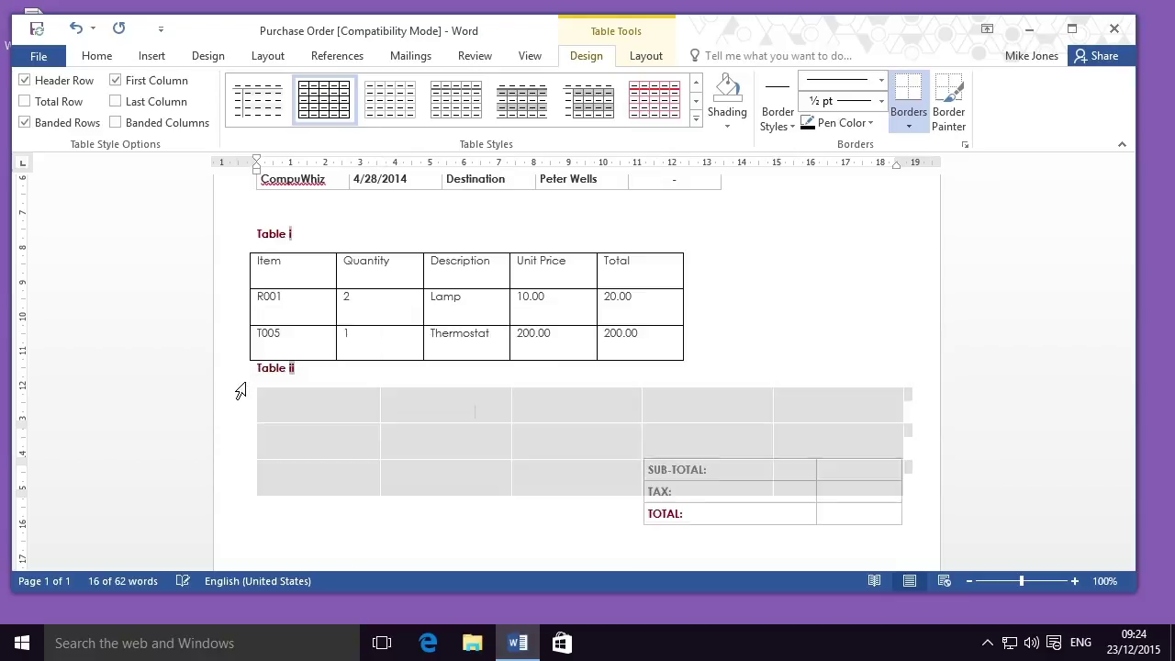
key("BackSpace")
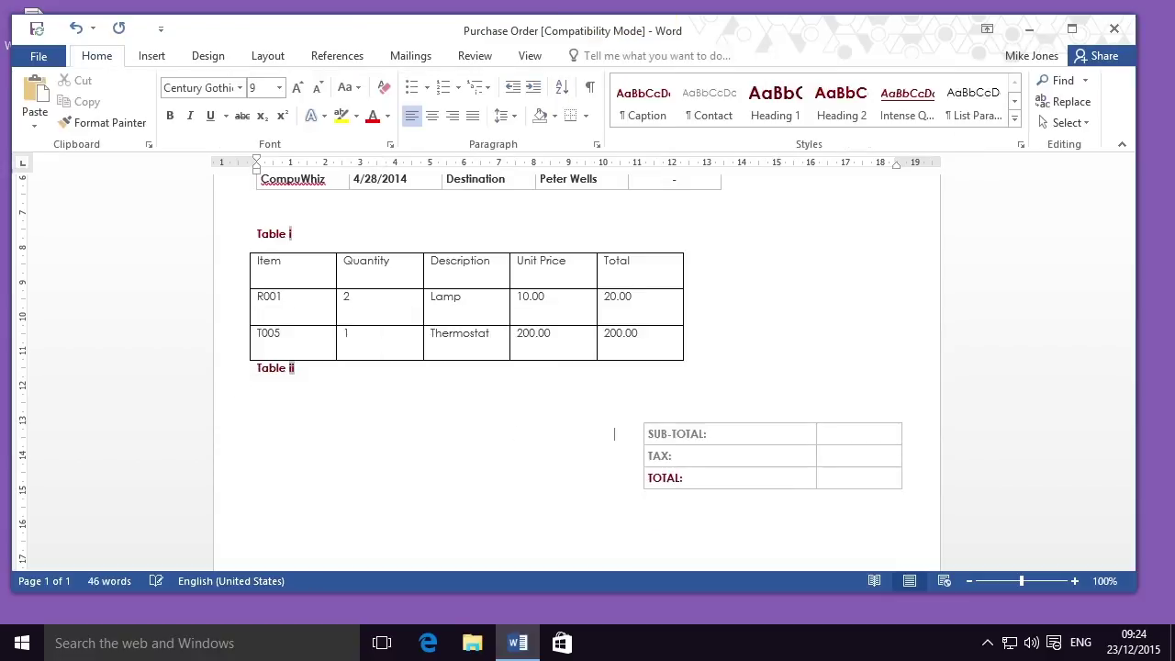